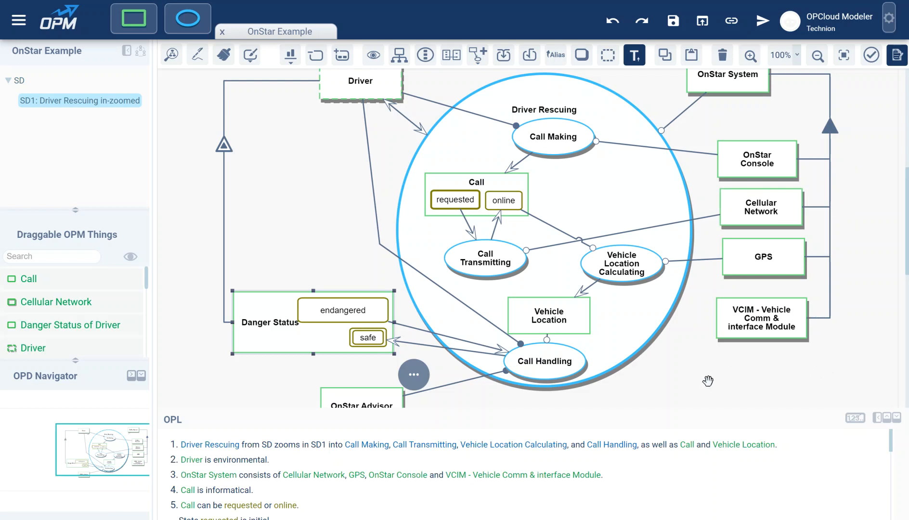
# Connect VCIM - Vehicle Comm & interface Module to the Call Handling process with an instrument link
pyautogui.moveTo(723, 315); pyautogui.dragTo(548, 361)
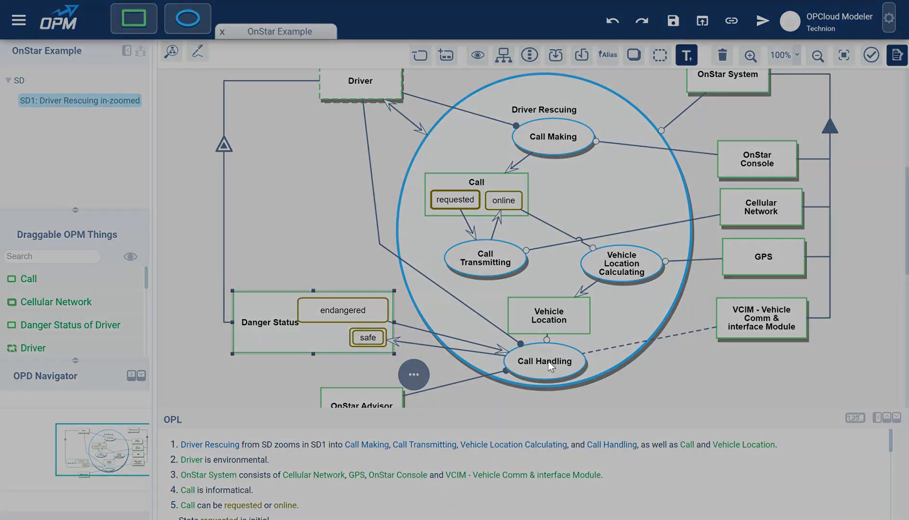
pyautogui.click(280, 216)
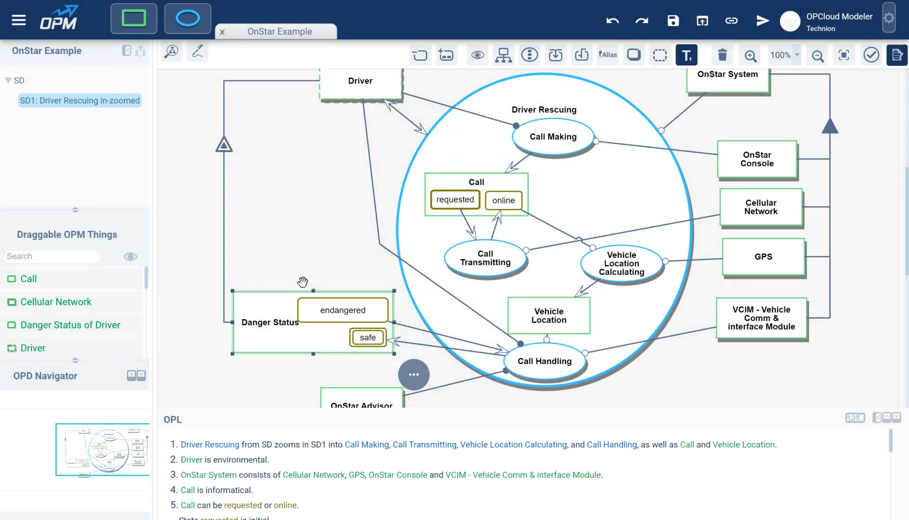
# Compare Danger Status and its links in SD1: Driver Rescuing in-zoomed with the contents of the parent diagram SD
pyautogui.moveTo(301, 229); pyautogui.dragTo(296, 210)
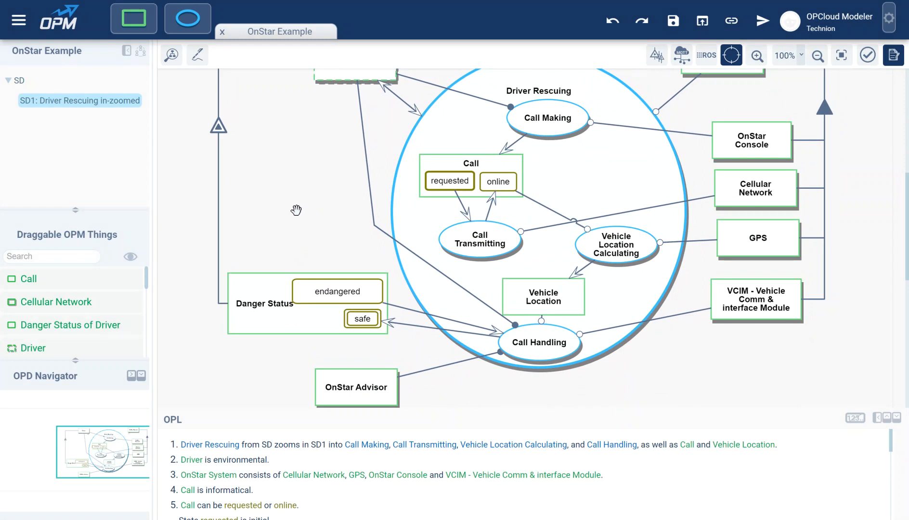
pyautogui.moveTo(312, 152)
pyautogui.mouseDown()
pyautogui.moveTo(311, 190)
pyautogui.moveTo(311, 159)
pyautogui.mouseUp()
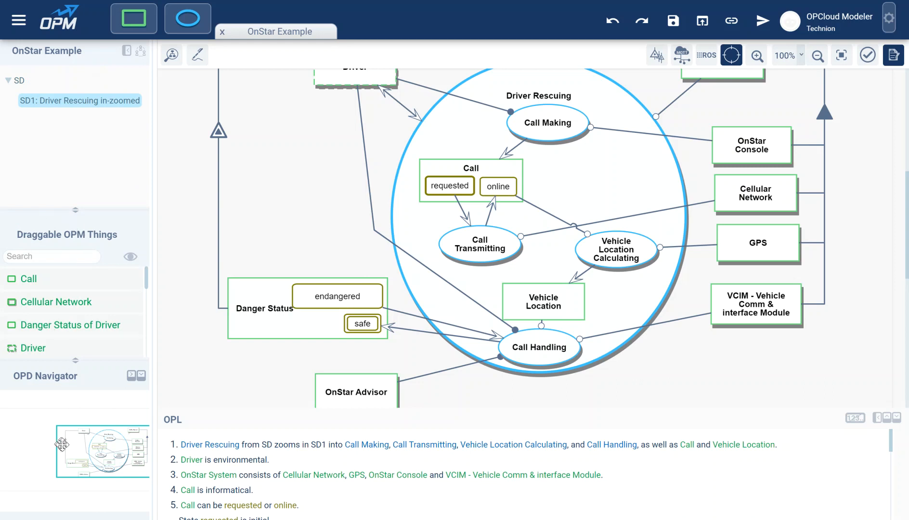
pyautogui.moveTo(108, 451)
pyautogui.mouseDown()
pyautogui.moveTo(95, 451)
pyautogui.moveTo(120, 457)
pyautogui.moveTo(95, 445)
pyautogui.moveTo(116, 454)
pyautogui.moveTo(95, 447)
pyautogui.moveTo(90, 465)
pyautogui.moveTo(119, 461)
pyautogui.moveTo(96, 458)
pyautogui.mouseUp()
pyautogui.moveTo(134, 481); pyautogui.dragTo(106, 465)
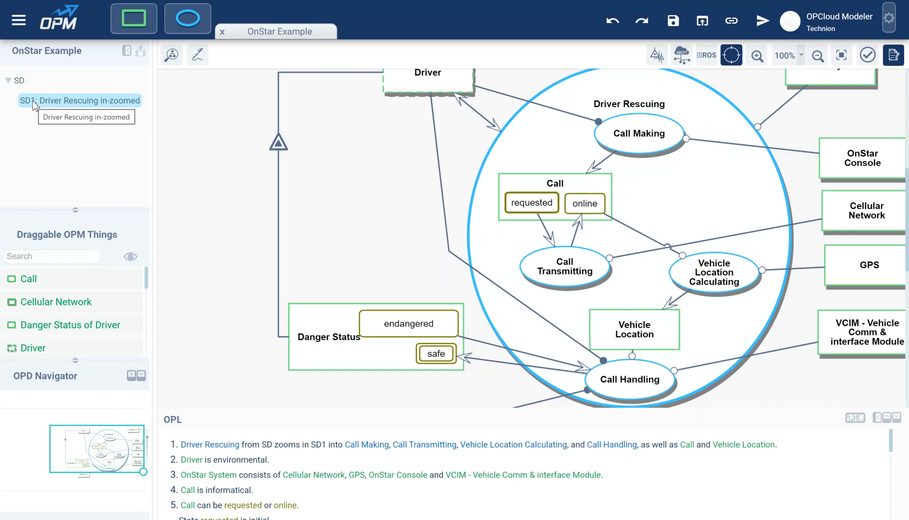
pyautogui.click(19, 81)
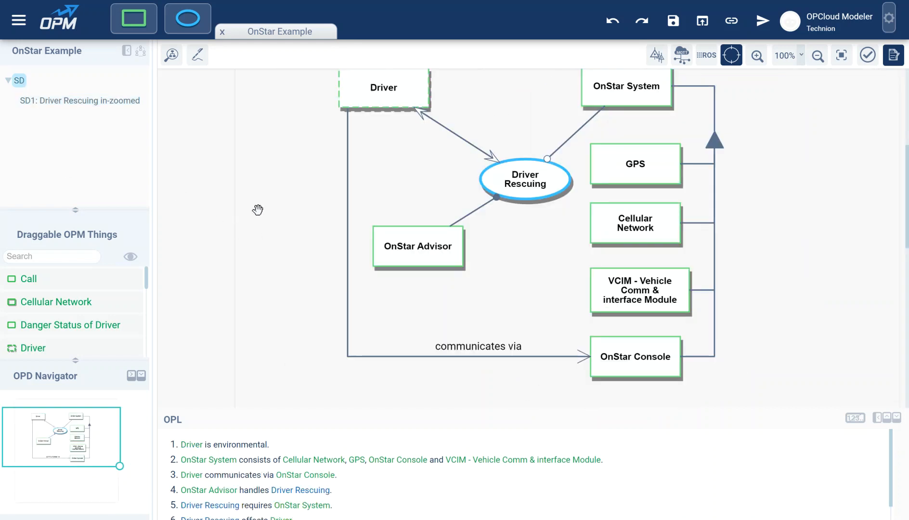
pyautogui.moveTo(258, 209); pyautogui.dragTo(249, 264)
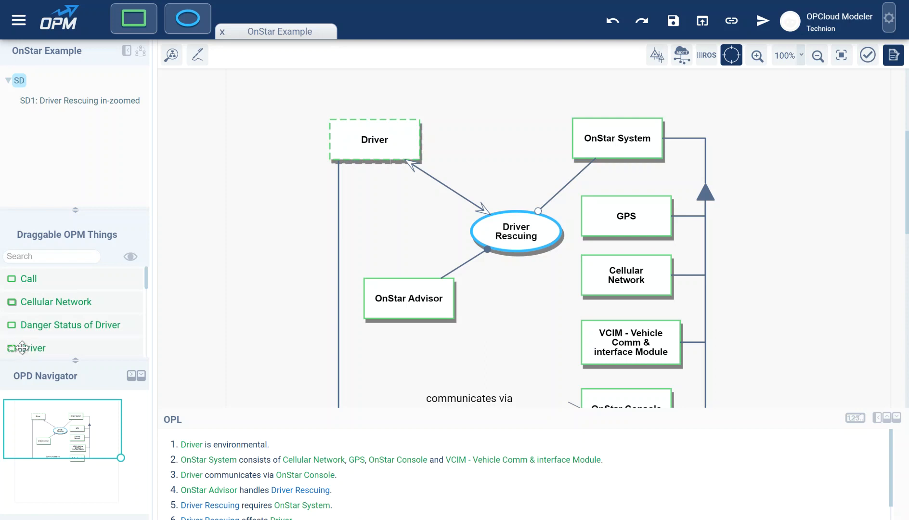
pyautogui.scroll(-3, 21, 347)
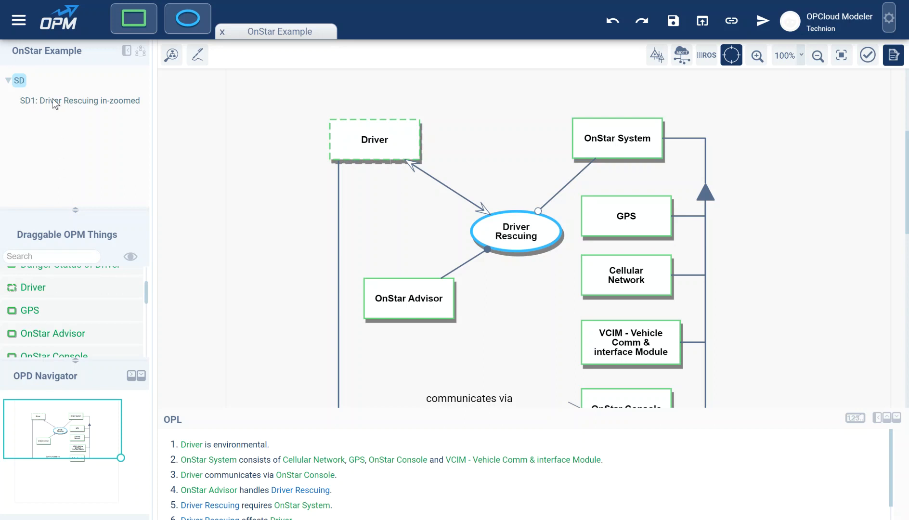
pyautogui.click(28, 102)
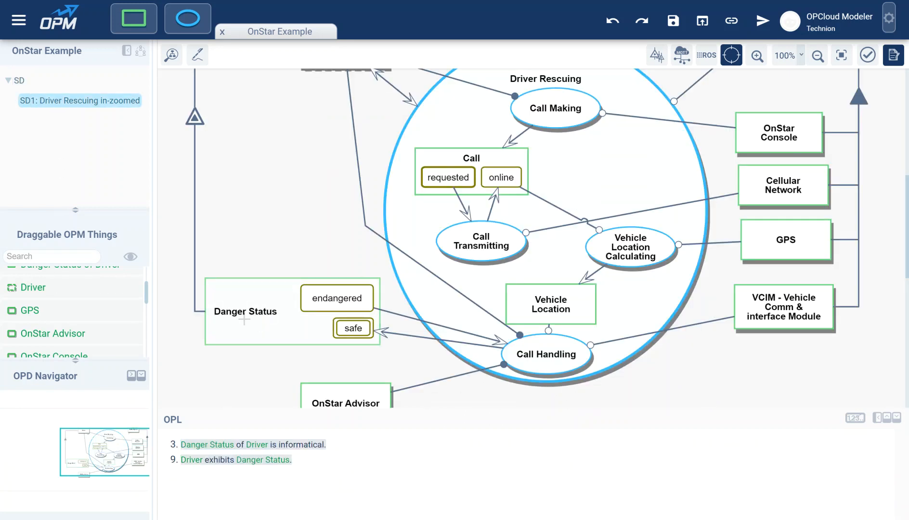
# Add the existing Danger Status of Driver object to diagram SD below Driver, and move OnStar Advisor beneath Driver Rescuing to make room
pyautogui.click(19, 82)
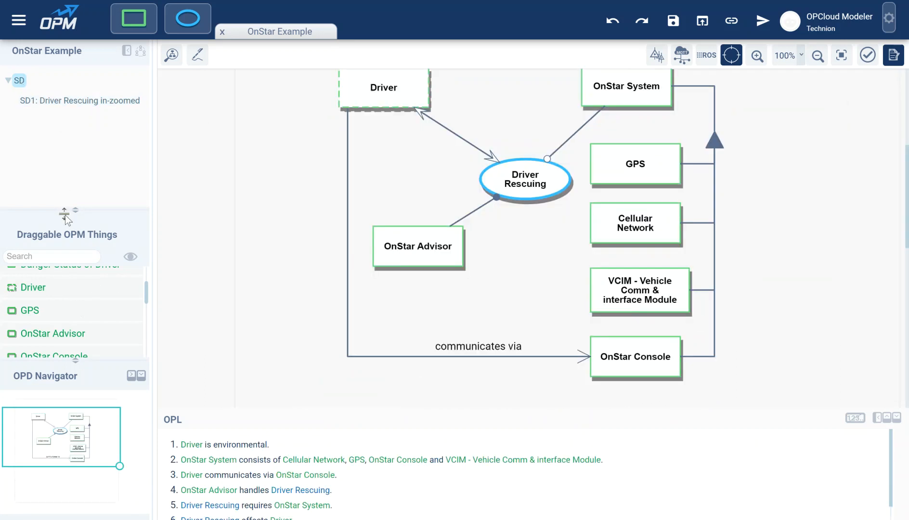
pyautogui.scroll(2, 62, 312)
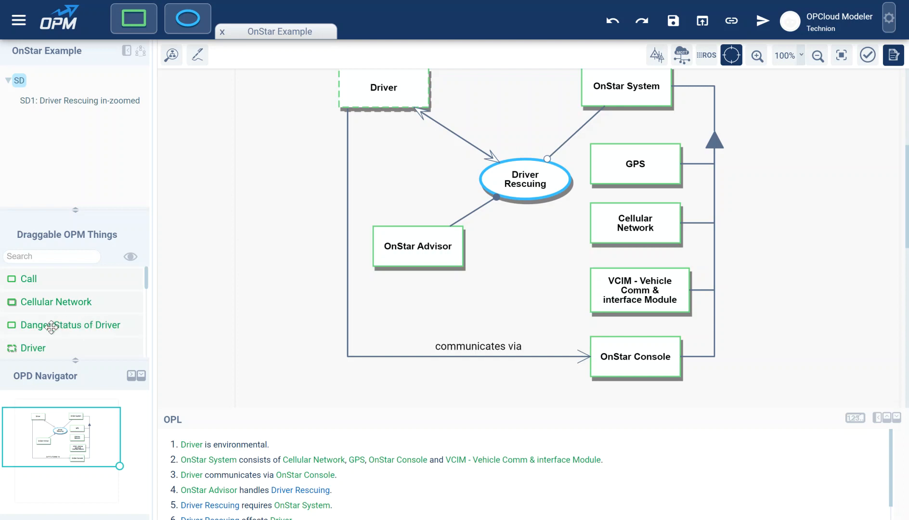
pyautogui.moveTo(52, 327); pyautogui.dragTo(395, 176)
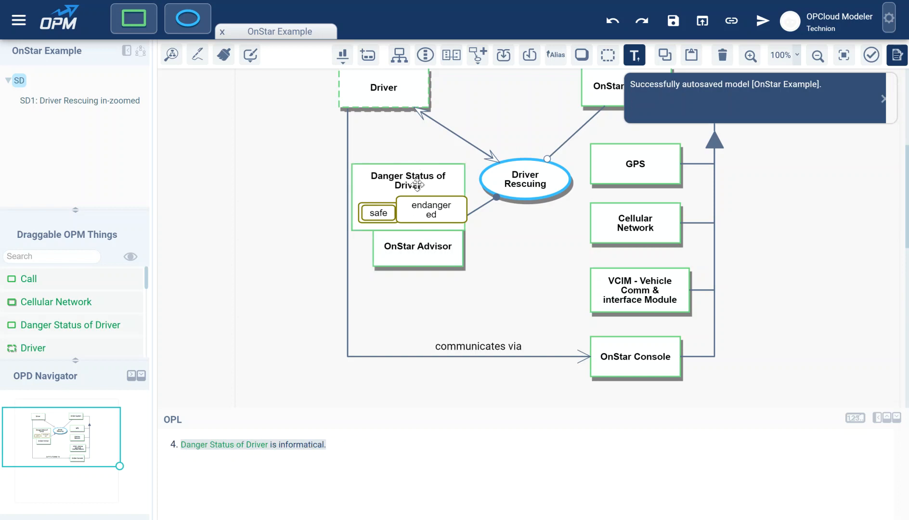
pyautogui.moveTo(408, 248); pyautogui.dragTo(504, 277)
pyautogui.click(415, 186)
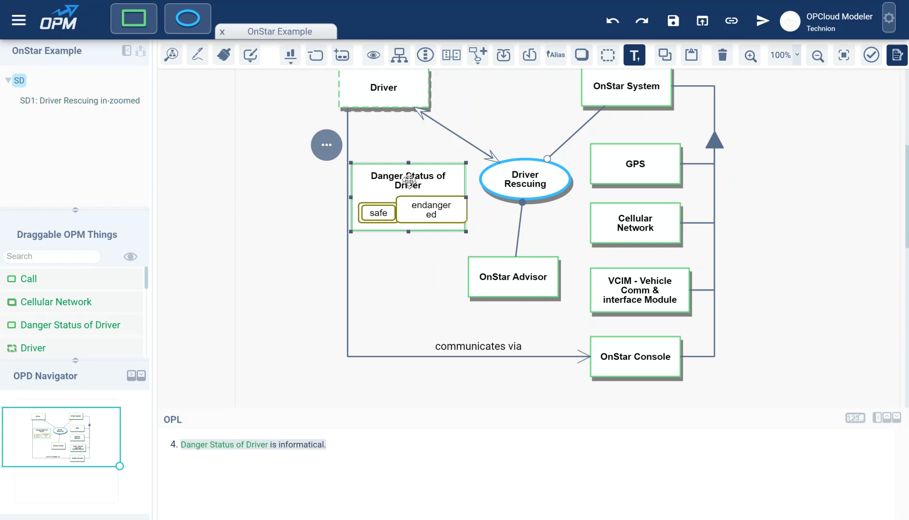
# Connect Driver to Danger Status with an Exhibition-Characterization link
pyautogui.moveTo(363, 102); pyautogui.dragTo(395, 178)
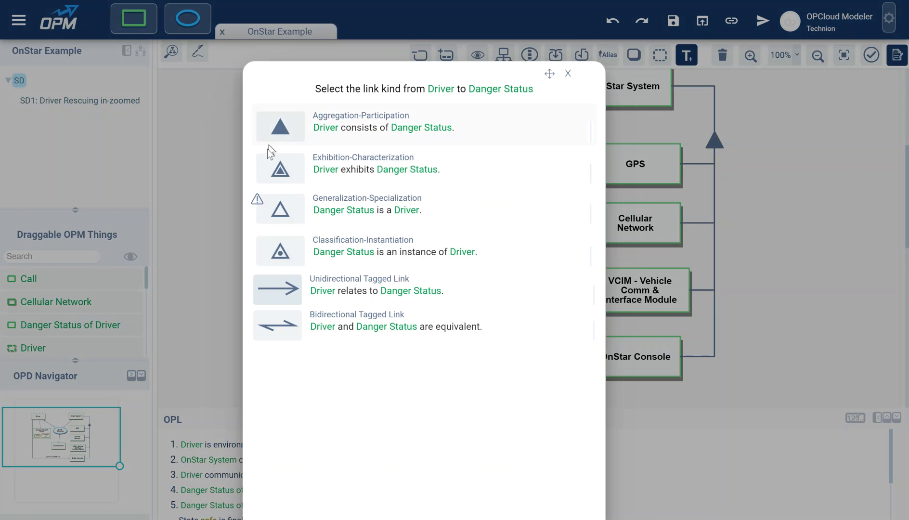
pyautogui.moveTo(315, 216)
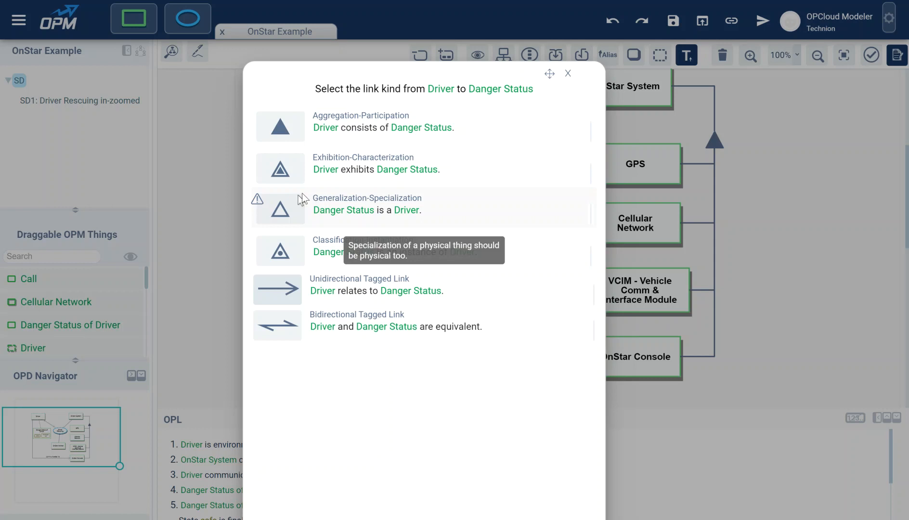
pyautogui.click(342, 176)
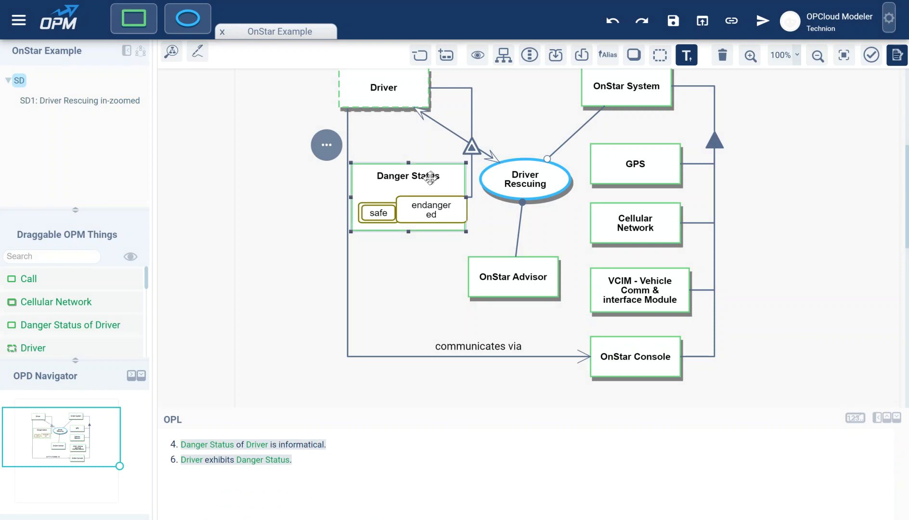
# Move the exhibition link's triangle to the left side of Driver and Danger Status
pyautogui.click(326, 147)
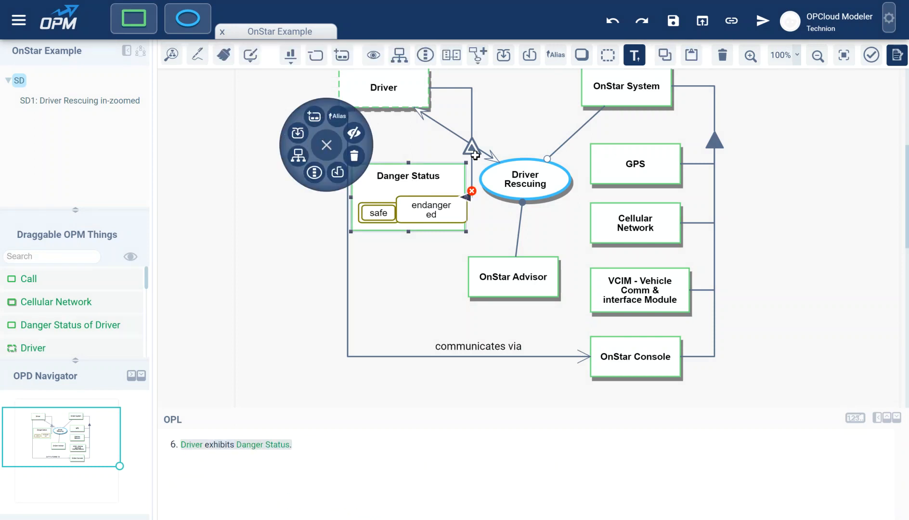
pyautogui.moveTo(470, 145); pyautogui.dragTo(336, 156)
pyautogui.click(298, 159)
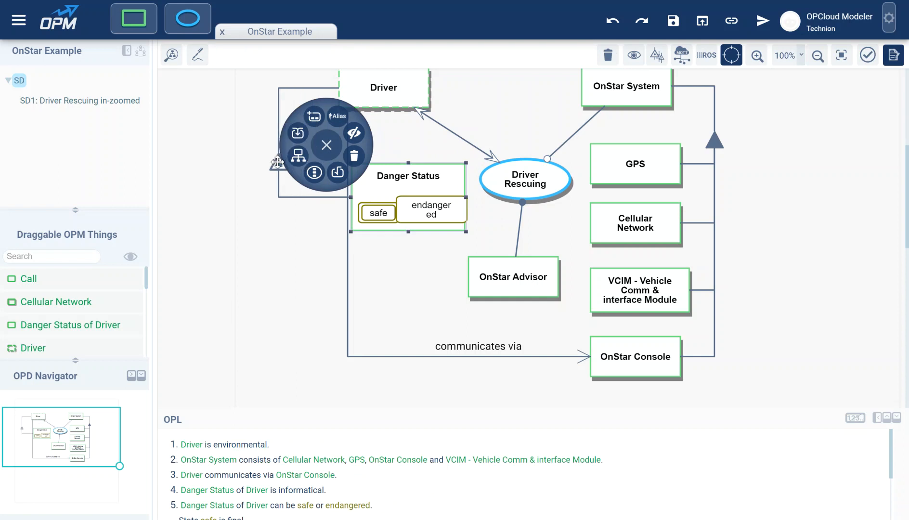
# Reroute the "communicates via" link from Driver to OnStar Console around the left of the exhibition link, with straight vertical and horizontal segments
pyautogui.moveTo(270, 158); pyautogui.dragTo(307, 77)
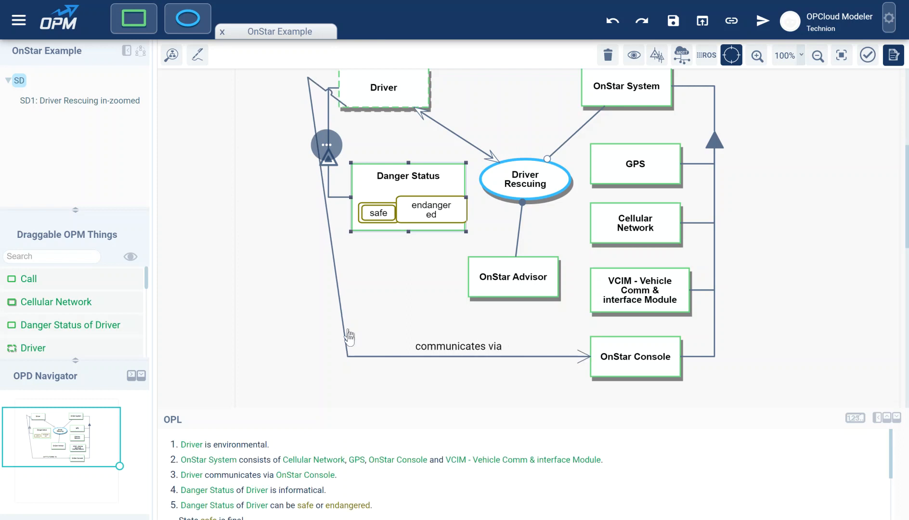
pyautogui.moveTo(347, 356); pyautogui.dragTo(311, 356)
pyautogui.click(344, 276)
pyautogui.scroll(2, 349, 217)
pyautogui.moveTo(344, 169); pyautogui.dragTo(338, 138)
pyautogui.moveTo(268, 219); pyautogui.dragTo(286, 164)
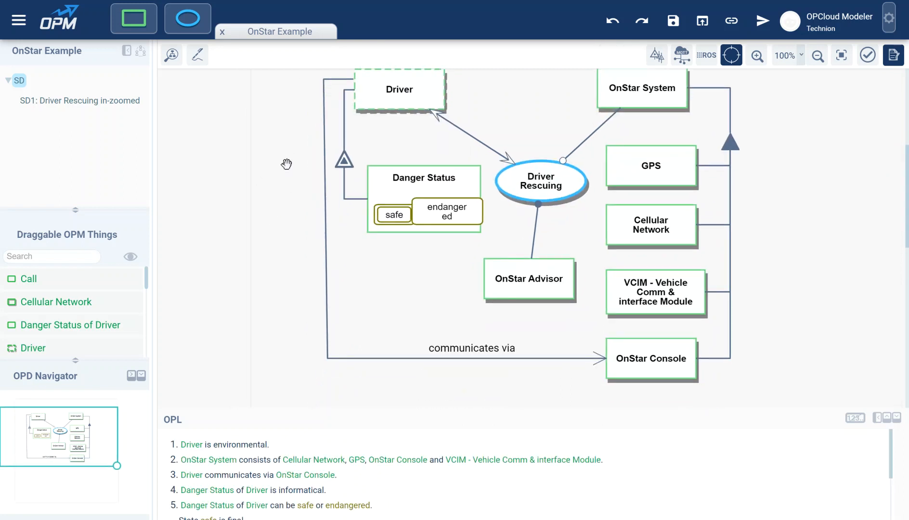
pyautogui.click(327, 358)
pyautogui.moveTo(328, 359); pyautogui.dragTo(324, 359)
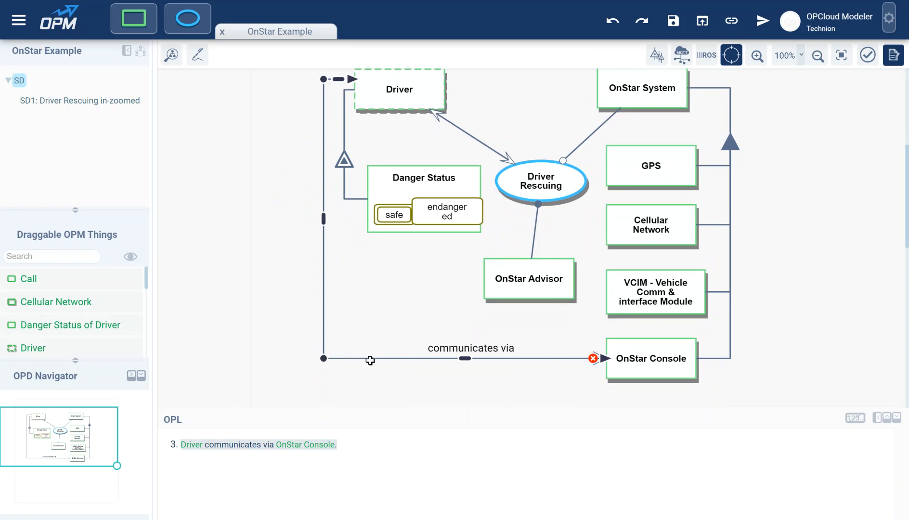
# Add an extra bend to the horizontal segment of the "communicates via" link and remove it again
pyautogui.moveTo(373, 359); pyautogui.dragTo(376, 341)
pyautogui.click(386, 381)
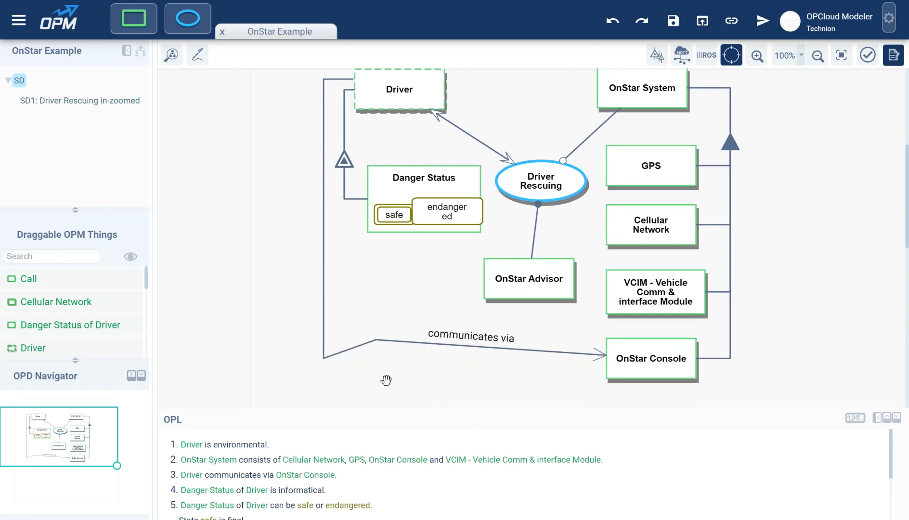
pyautogui.doubleClick(376, 341)
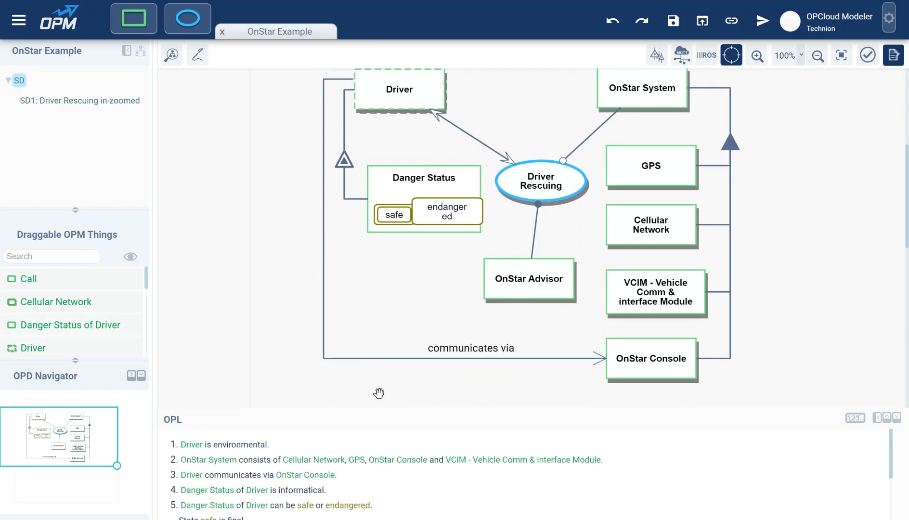
# Hide the states of Danger Status and show them again
pyautogui.scroll(1, 386, 314)
pyautogui.click(423, 238)
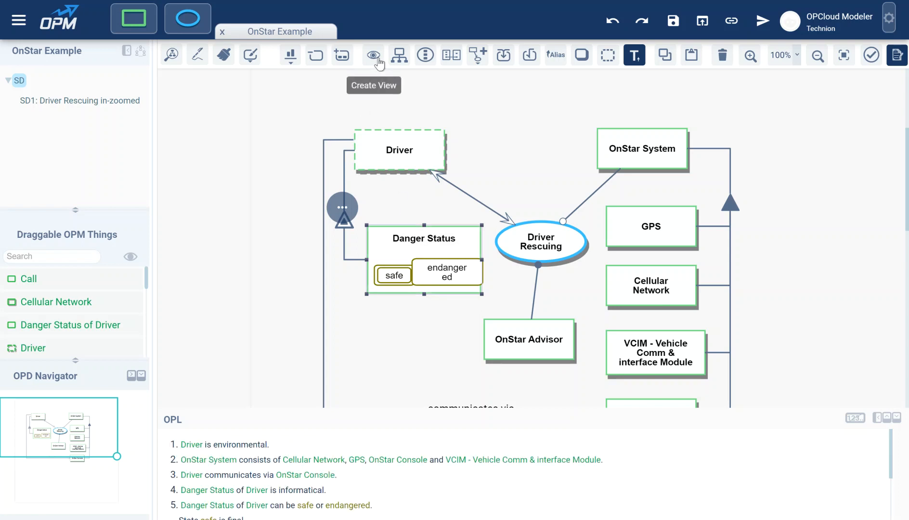
pyautogui.click(342, 207)
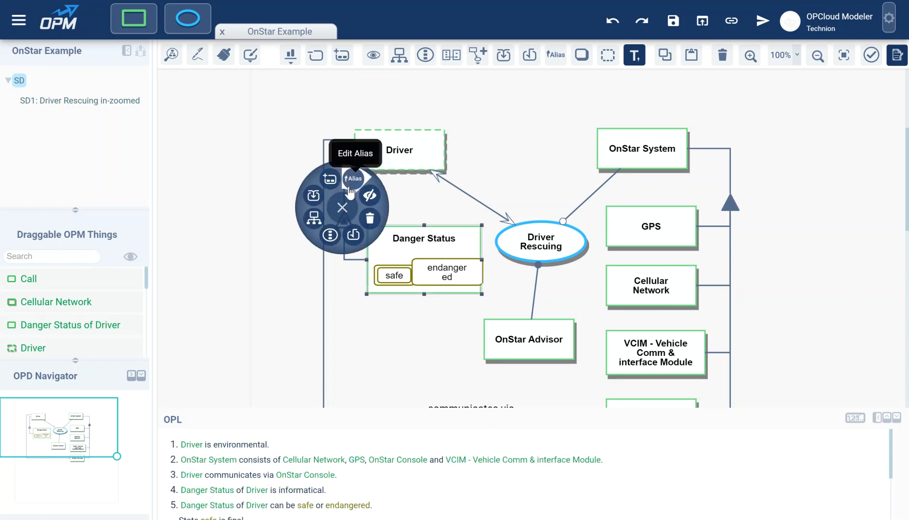
pyautogui.click(370, 196)
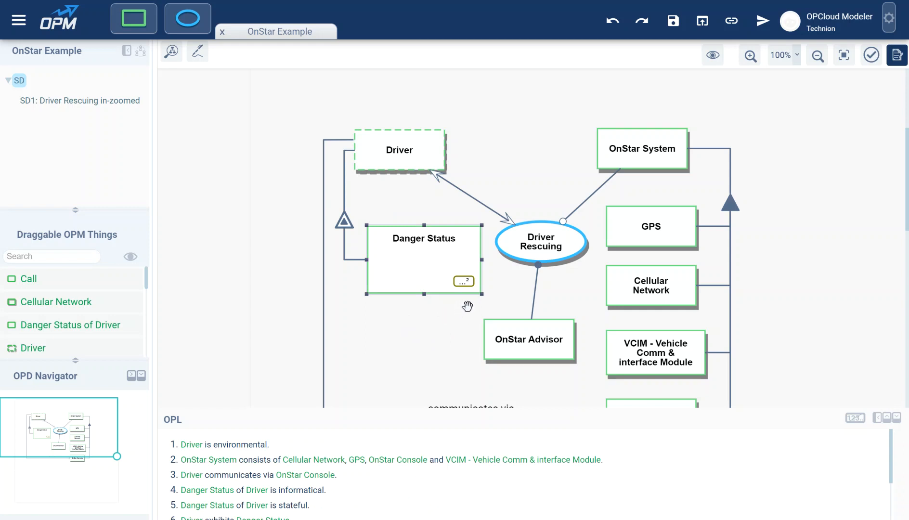
pyautogui.moveTo(465, 284)
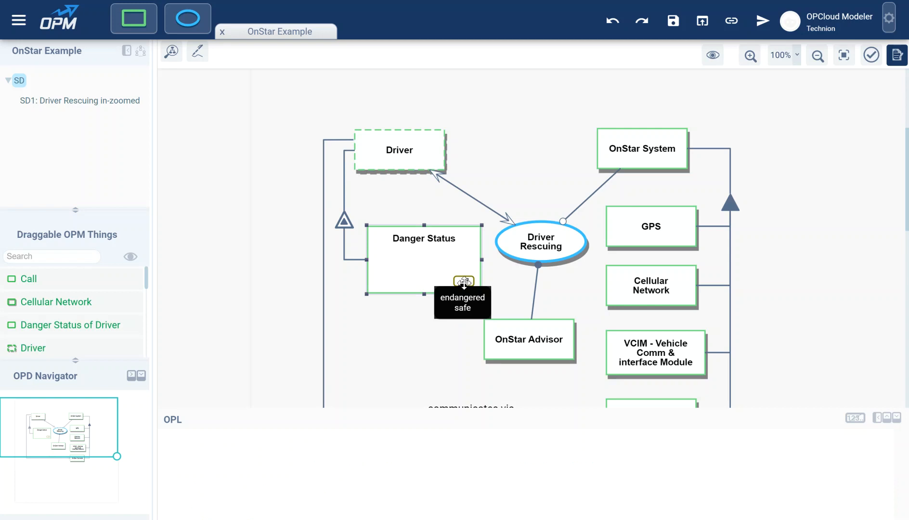
pyautogui.click(464, 282)
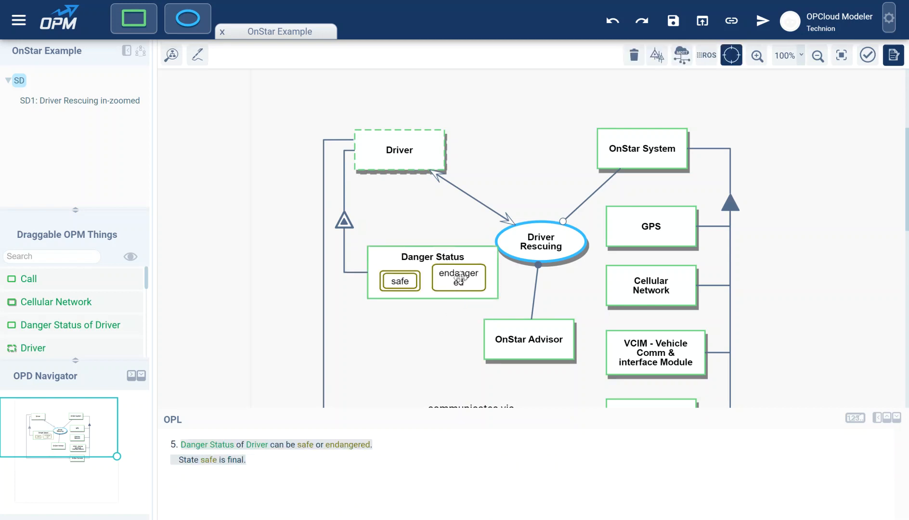
# Arrange the states of Danger Status along the object's right side
pyautogui.click(432, 258)
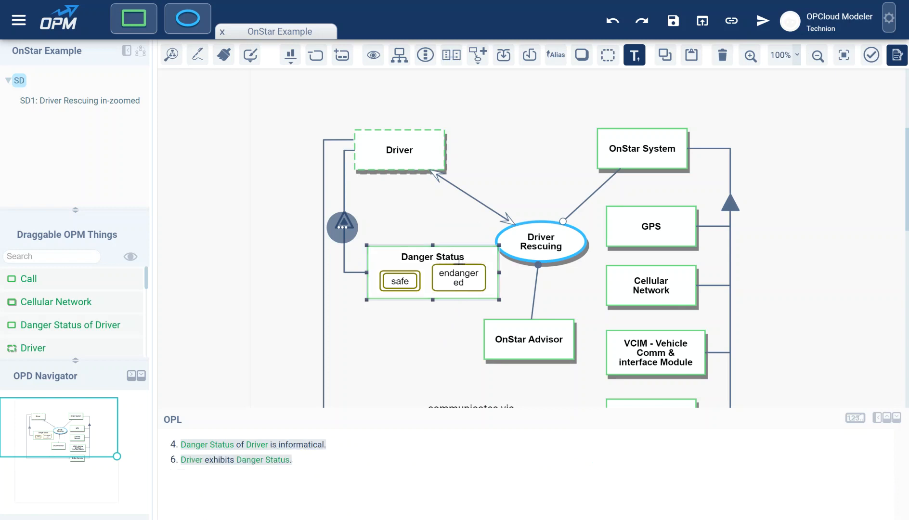
pyautogui.click(290, 55)
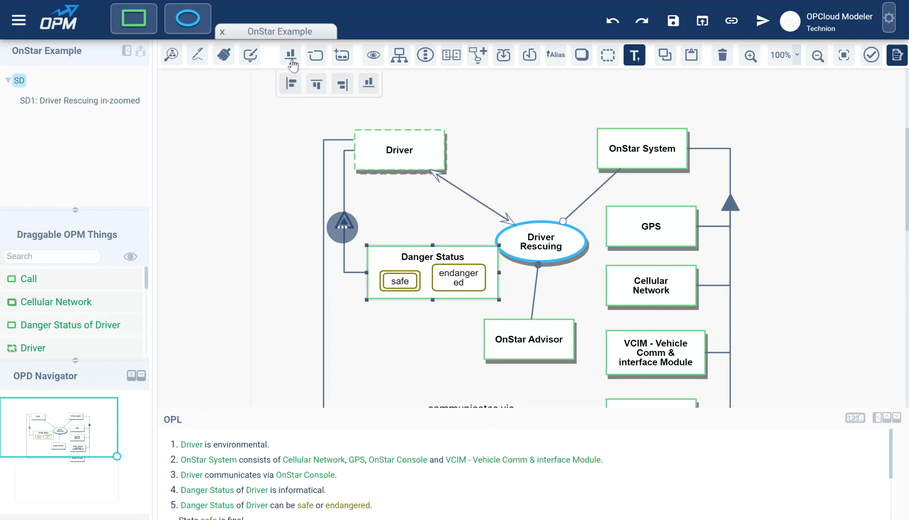
pyautogui.click(342, 85)
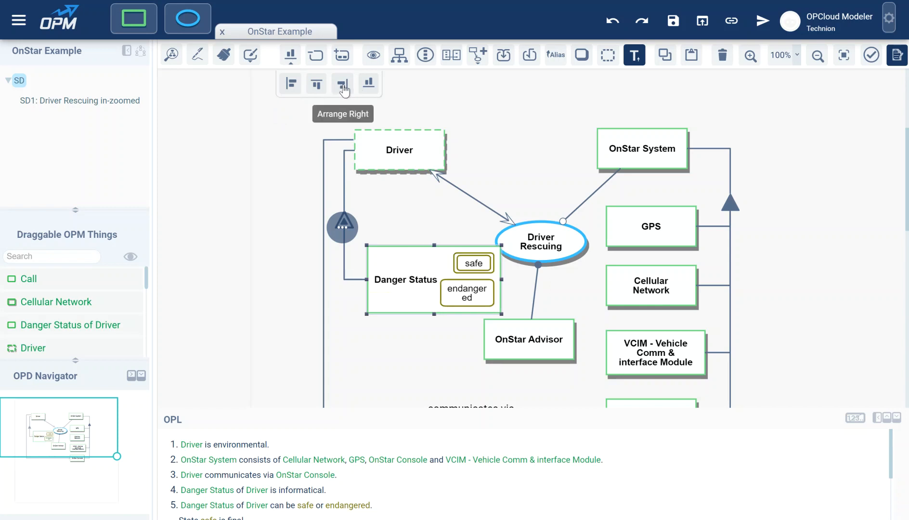
# Try to place the endangered state above the safe state inside Danger Status, and undo the move
pyautogui.click(466, 288)
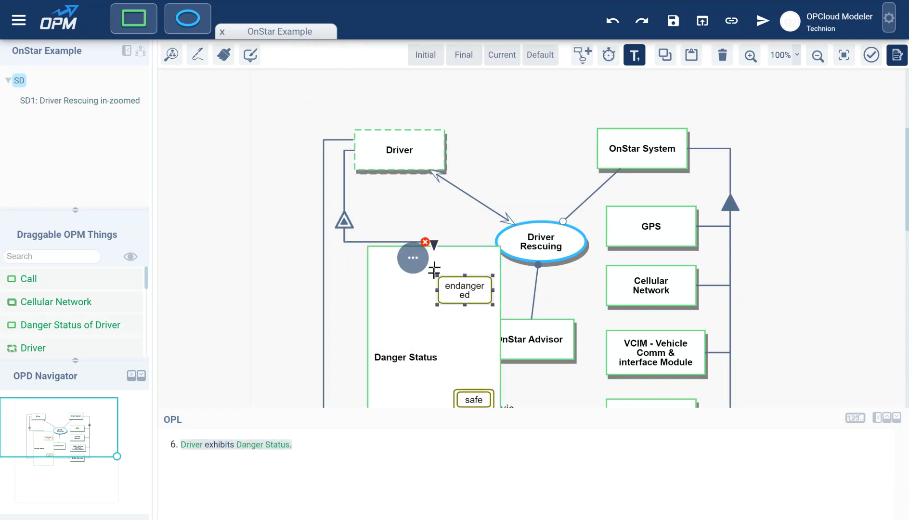
pyautogui.scroll(-1, 440, 332)
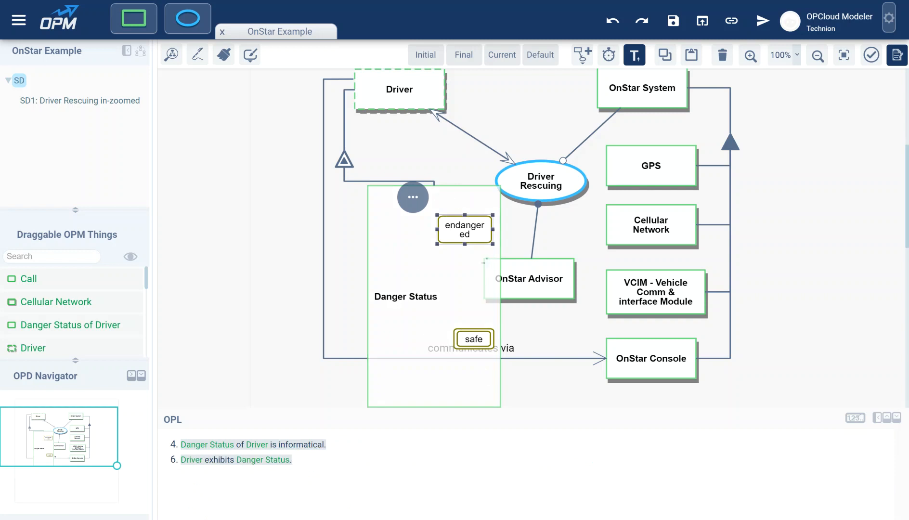
pyautogui.click(613, 23)
pyautogui.click(613, 22)
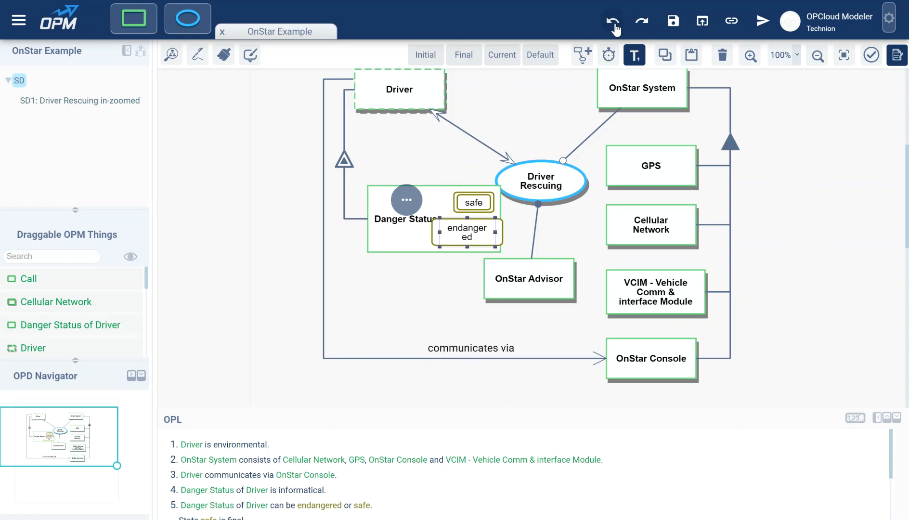
pyautogui.click(471, 359)
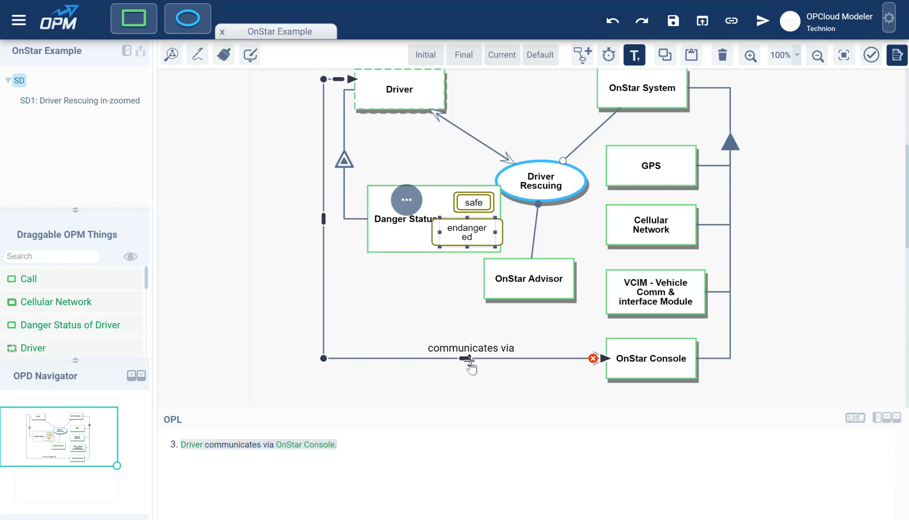
# Place the endangered state above safe inside Danger Status, widen the object to fit, and shift its exhibition triangle left
pyautogui.click(458, 335)
pyautogui.click(472, 202)
pyautogui.moveTo(472, 203); pyautogui.dragTo(465, 238)
pyautogui.moveTo(397, 223); pyautogui.dragTo(384, 221)
pyautogui.moveTo(488, 217); pyautogui.dragTo(505, 218)
pyautogui.click(454, 204)
pyautogui.moveTo(444, 204); pyautogui.dragTo(391, 222)
pyautogui.moveTo(344, 160); pyautogui.dragTo(336, 136)
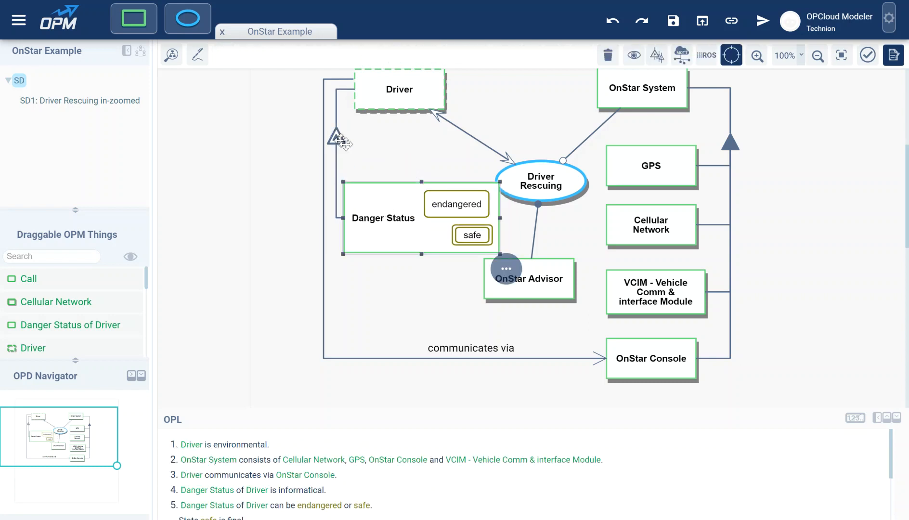
# Move Driver Rescuing slightly down and link it with the endangered state through an In-Out Link Pair
pyautogui.moveTo(389, 226); pyautogui.dragTo(389, 211)
pyautogui.moveTo(520, 198); pyautogui.dragTo(532, 213)
pyautogui.moveTo(490, 183); pyautogui.dragTo(523, 197)
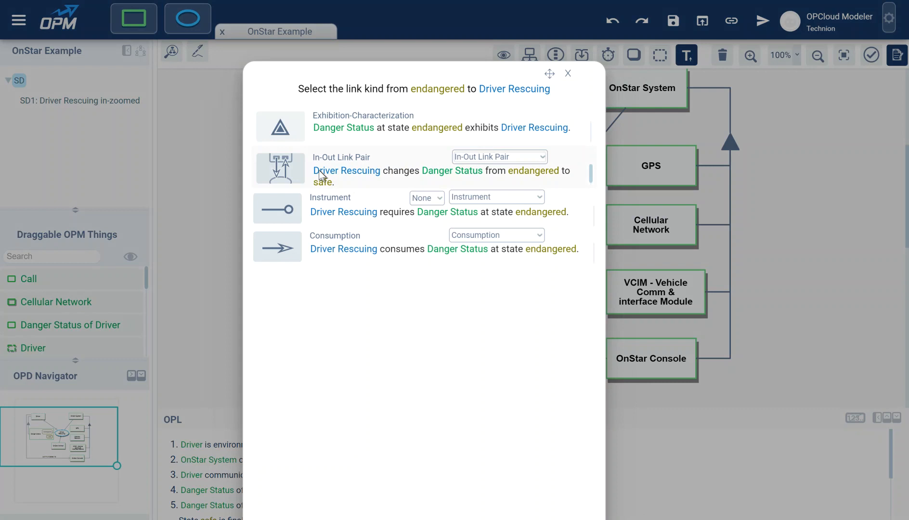
pyautogui.click(293, 174)
# Shift Danger Status, its exhibition triangle and the vertical segment of the "communicates via" link further left to space them out
pyautogui.moveTo(385, 202); pyautogui.dragTo(379, 203)
pyautogui.moveTo(273, 213); pyautogui.dragTo(298, 254)
pyautogui.moveTo(343, 174); pyautogui.dragTo(316, 174)
pyautogui.moveTo(380, 240); pyautogui.dragTo(363, 239)
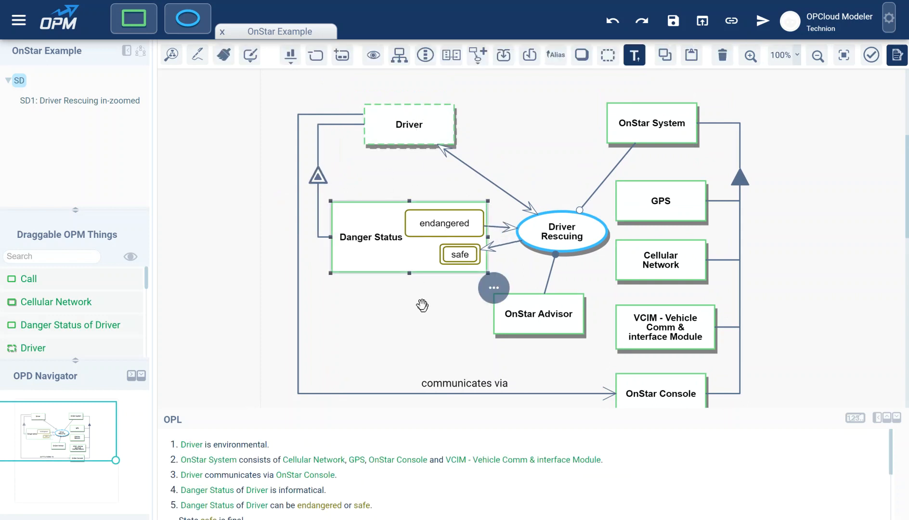
pyautogui.click(412, 319)
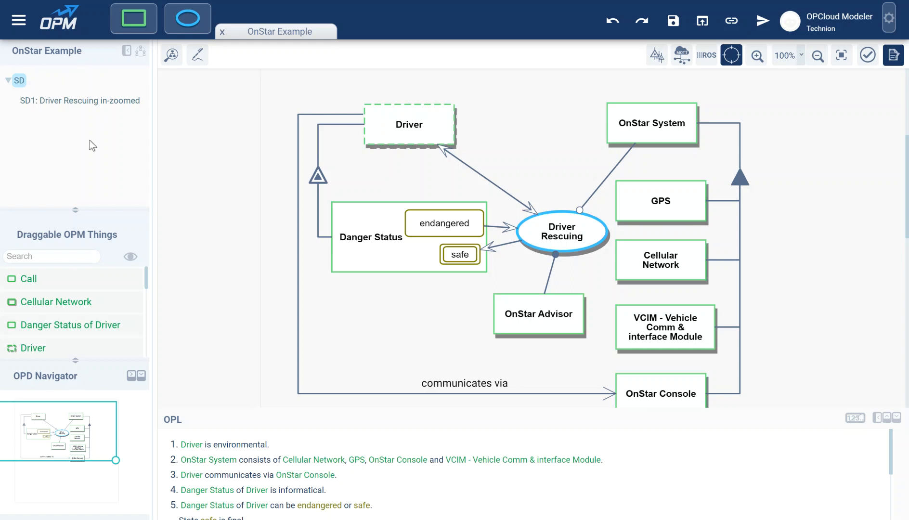
# Hide and restore the side panel, and shorten the diagram tree while enlarging the Draggable OPM Things list
pyautogui.click(127, 50)
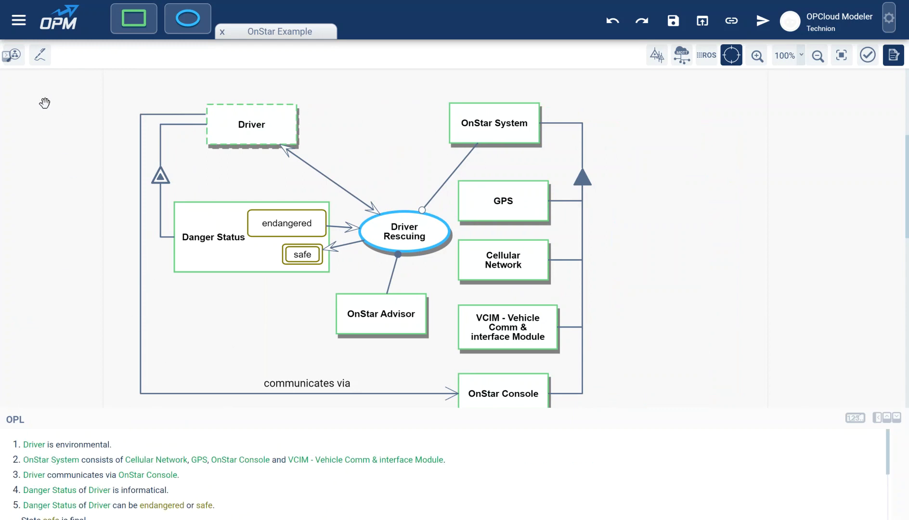
pyautogui.click(7, 57)
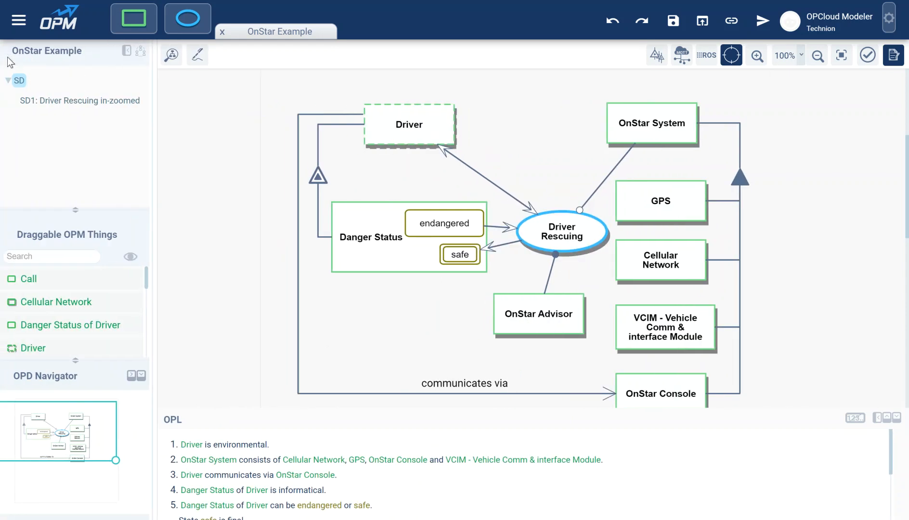
pyautogui.moveTo(76, 209); pyautogui.dragTo(77, 157)
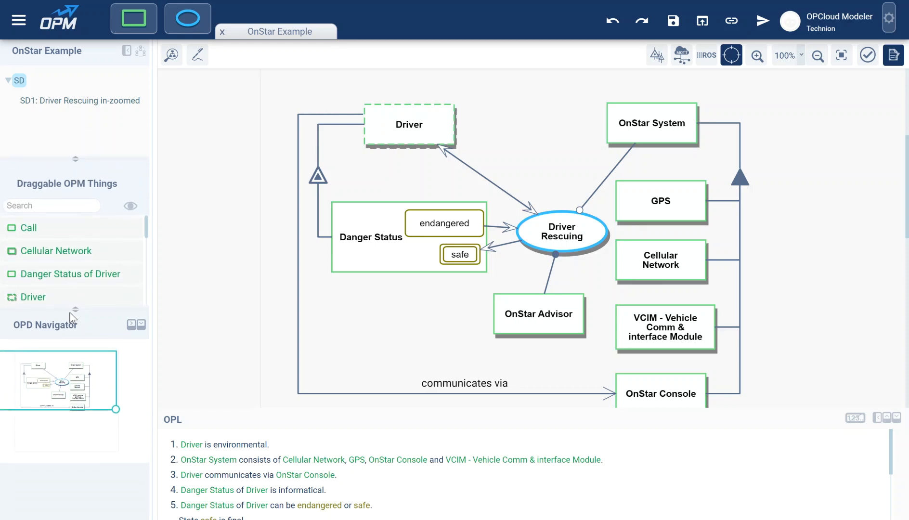
pyautogui.moveTo(75, 309); pyautogui.dragTo(73, 331)
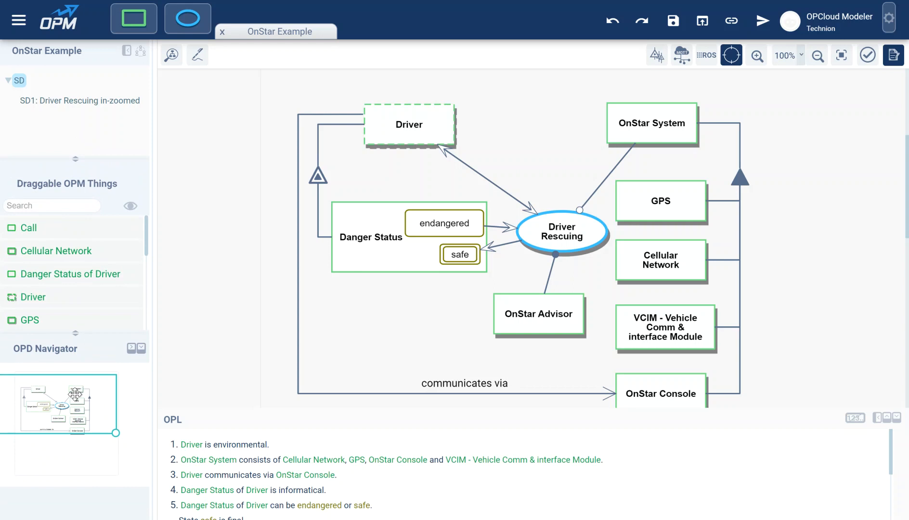
# Hide and redisplay the OPD Navigator, and float it over the diagram before docking it back
pyautogui.click(141, 348)
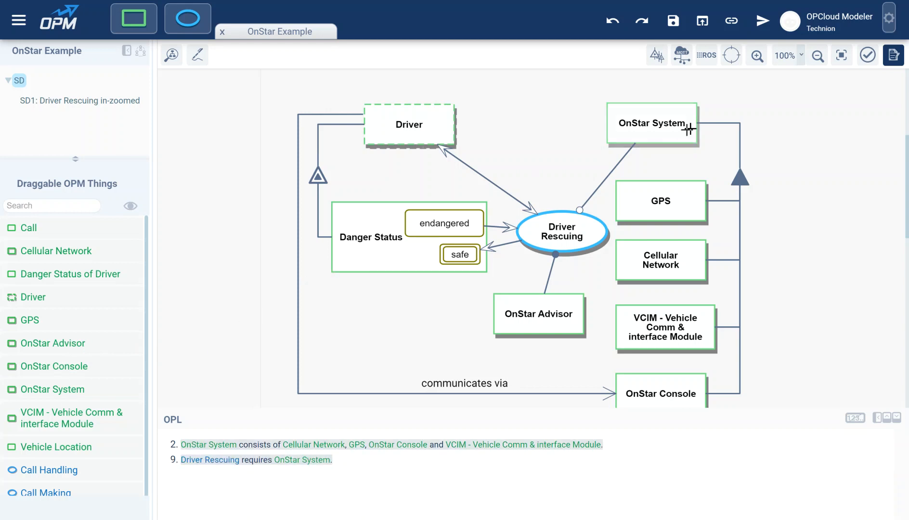
pyautogui.click(731, 56)
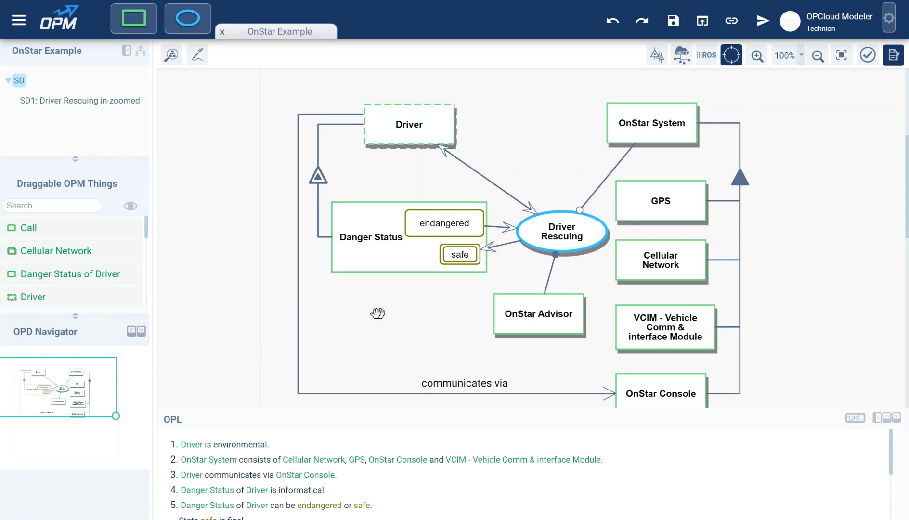
pyautogui.click(131, 331)
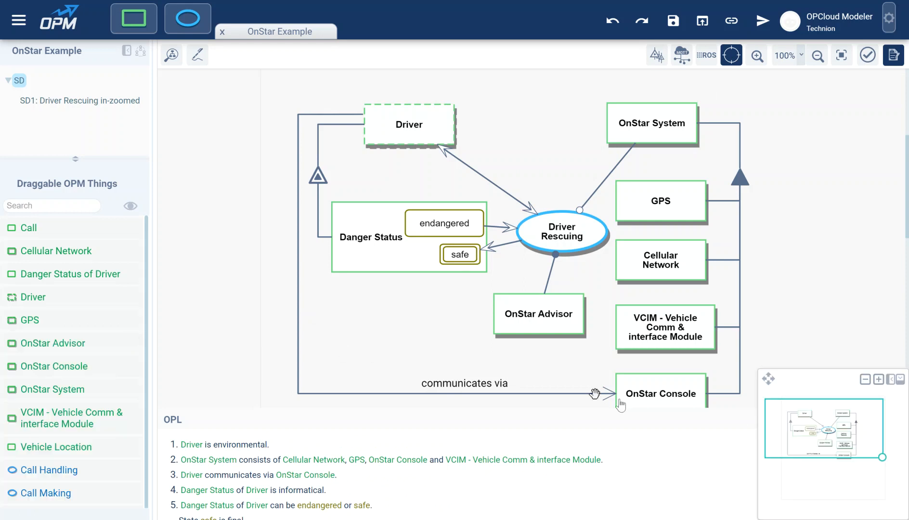
pyautogui.moveTo(772, 379); pyautogui.dragTo(714, 265)
pyautogui.click(823, 265)
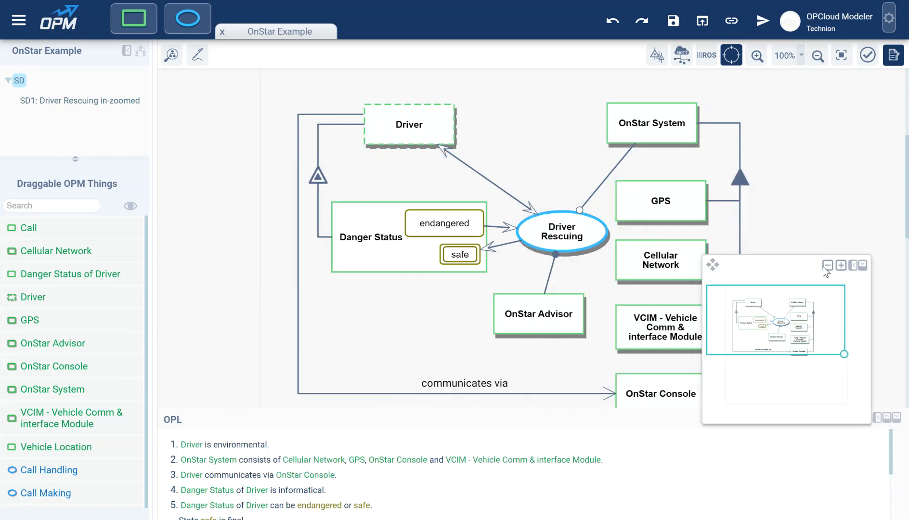
pyautogui.click(824, 266)
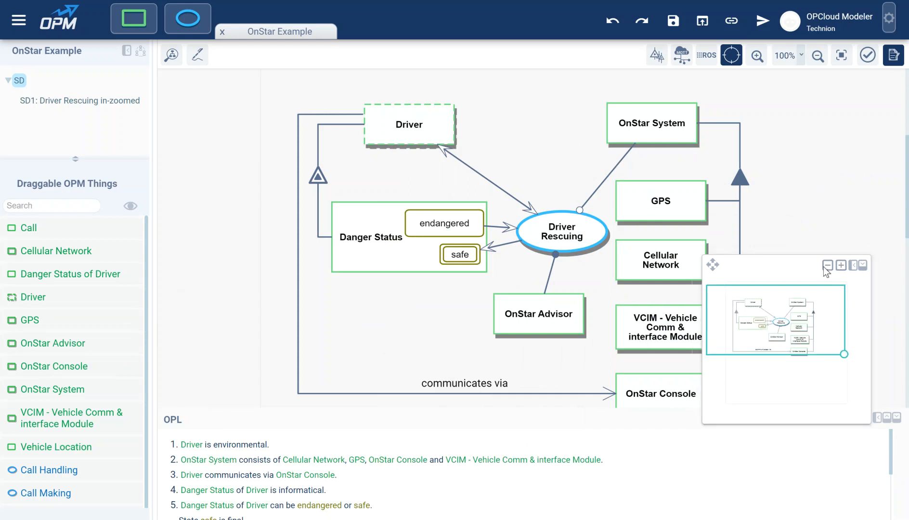
pyautogui.click(854, 267)
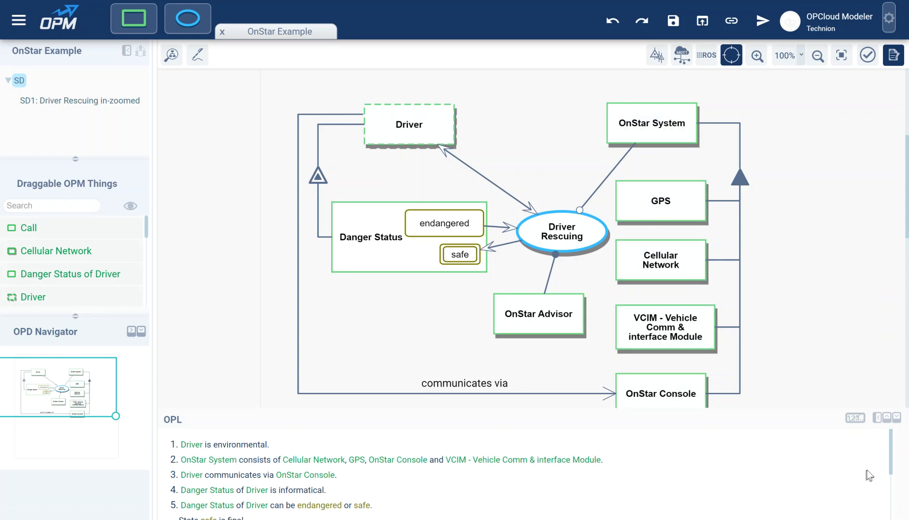
# Dock the OPL pane in the side panel, and hide and show that side panel
pyautogui.click(877, 417)
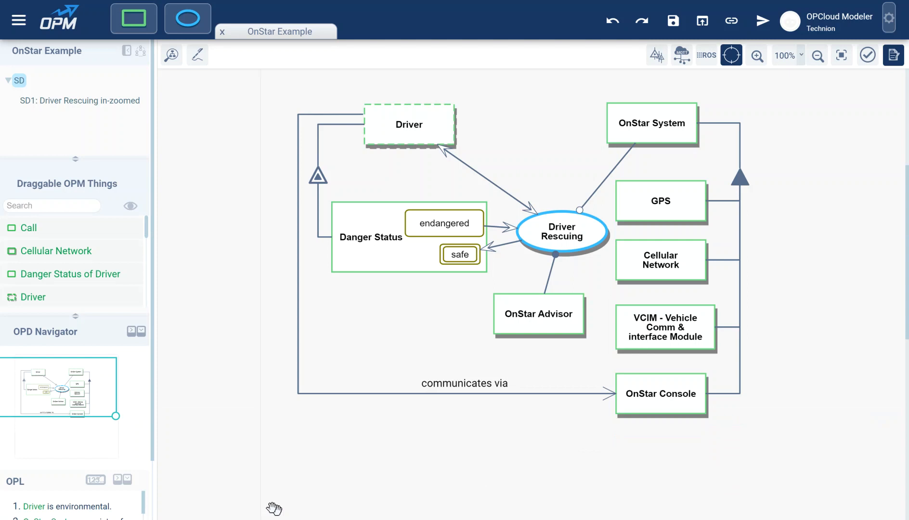
pyautogui.scroll(-2, 54, 423)
pyautogui.scroll(-3, 46, 445)
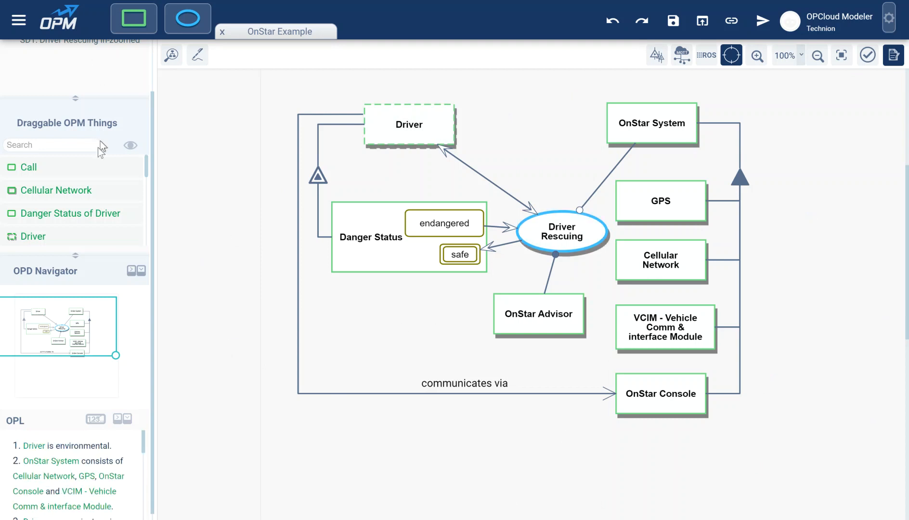
pyautogui.scroll(3, 98, 147)
pyautogui.click(128, 52)
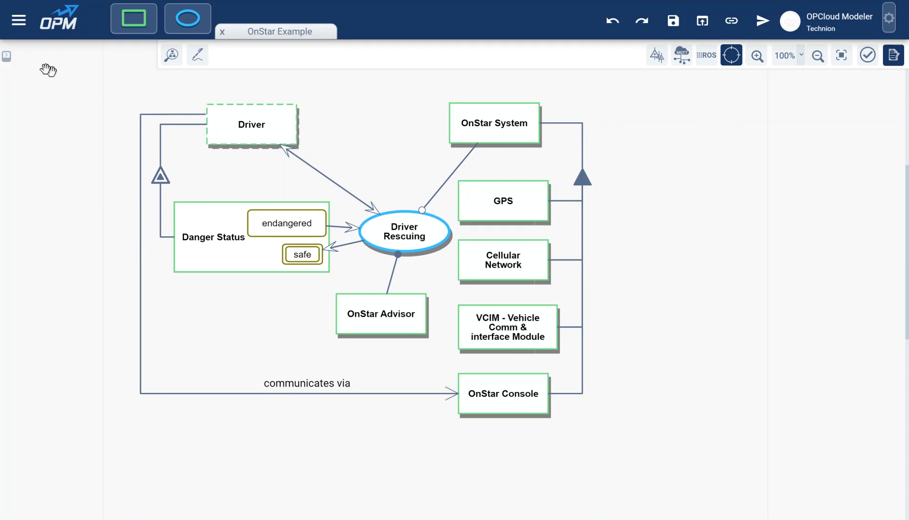
pyautogui.click(7, 56)
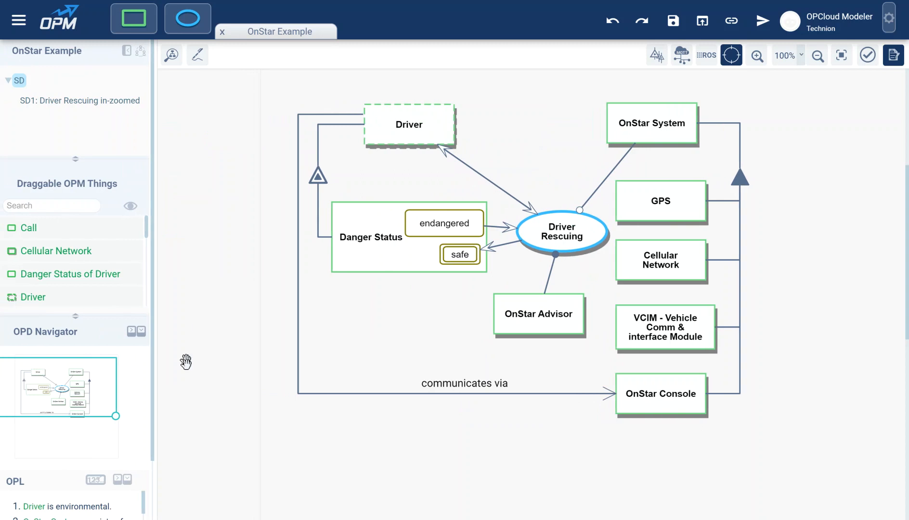
# Return the OPL pane below the diagram, and turn its sentence numbering off and on again
pyautogui.click(117, 480)
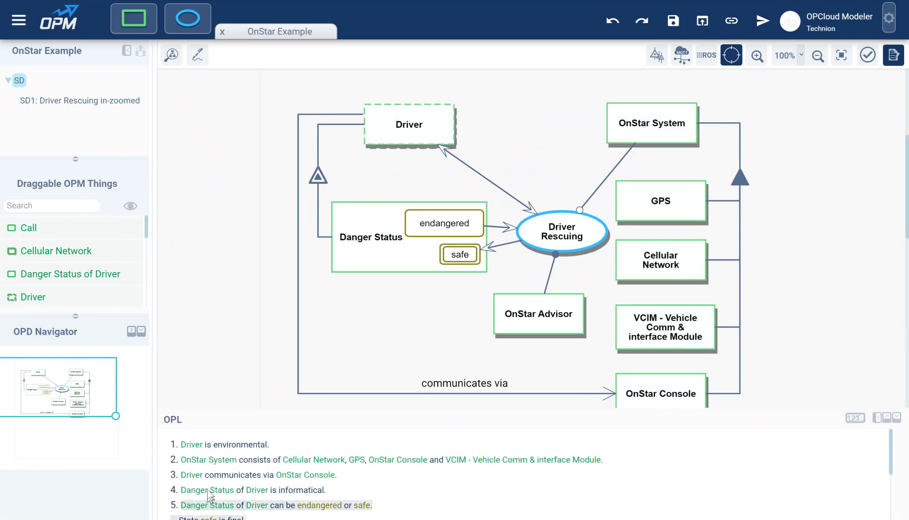
pyautogui.click(852, 421)
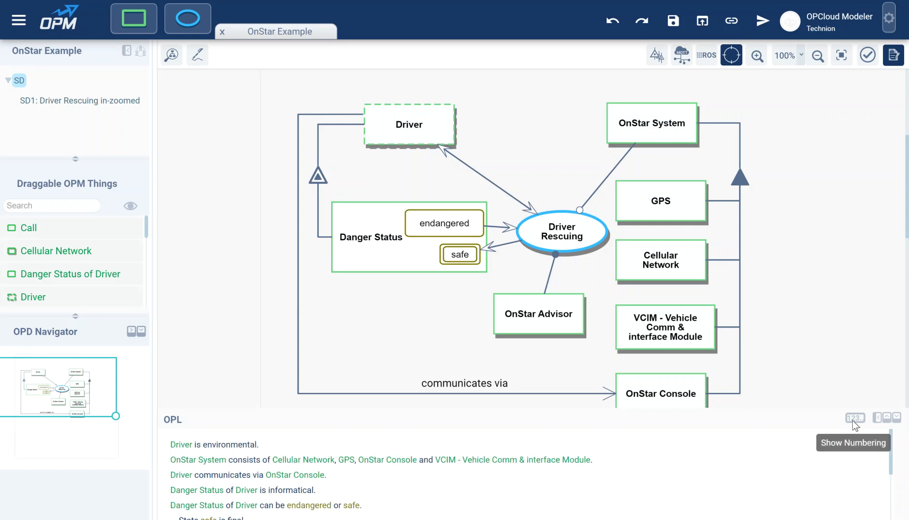
pyautogui.click(854, 418)
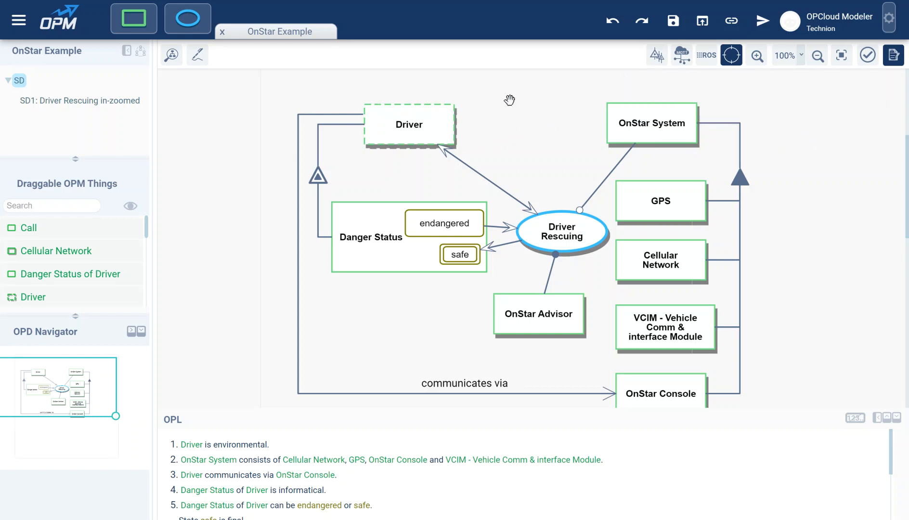
# Add a note to the SD diagram between Driver and OnStar System, and open its title and comment for editing
pyautogui.click(504, 121)
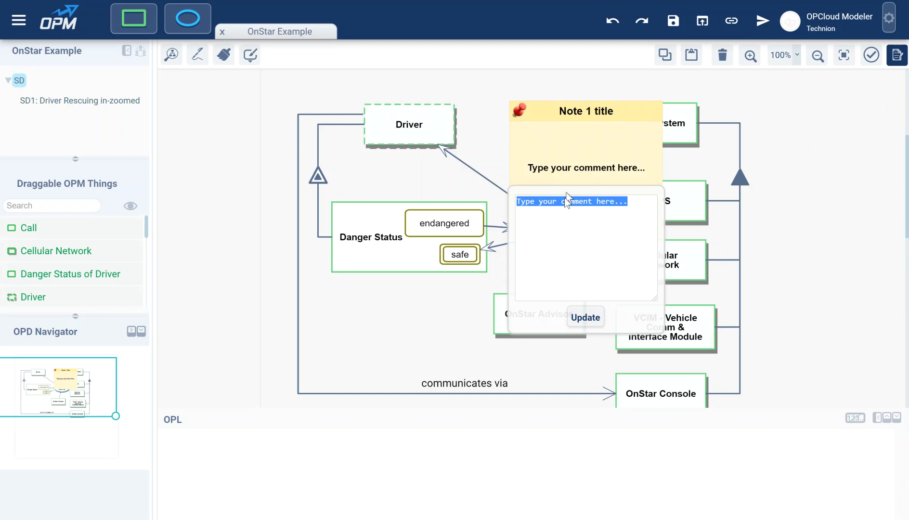
pyautogui.doubleClick(574, 114)
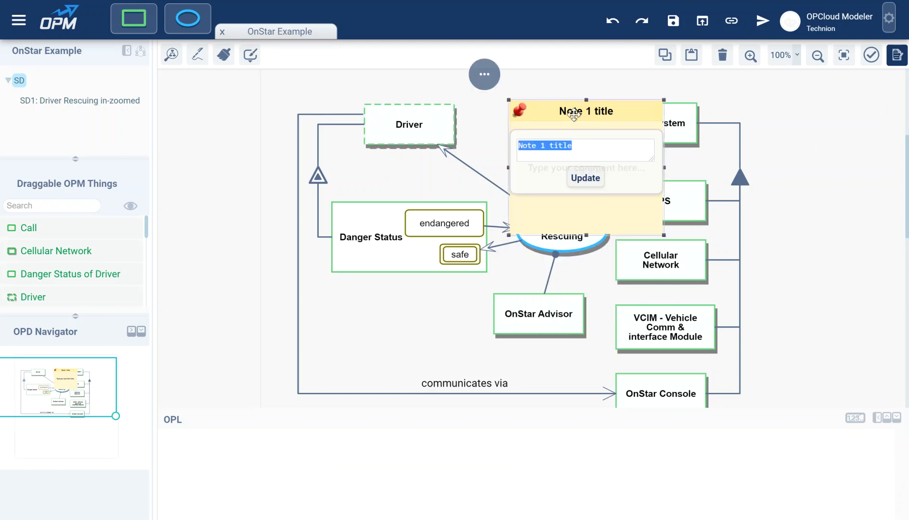
pyautogui.click(550, 205)
pyautogui.doubleClick(563, 168)
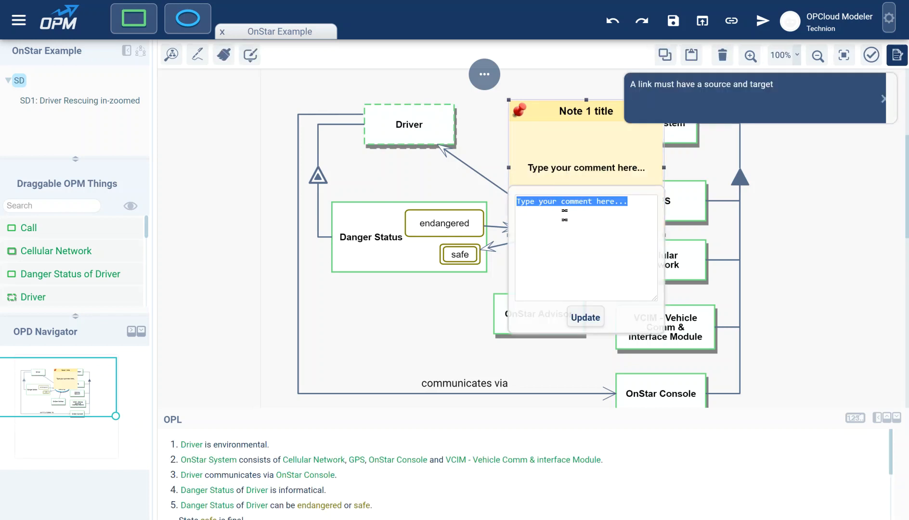
pyautogui.click(520, 114)
pyautogui.moveTo(469, 100); pyautogui.dragTo(500, 113)
pyautogui.doubleClick(500, 112)
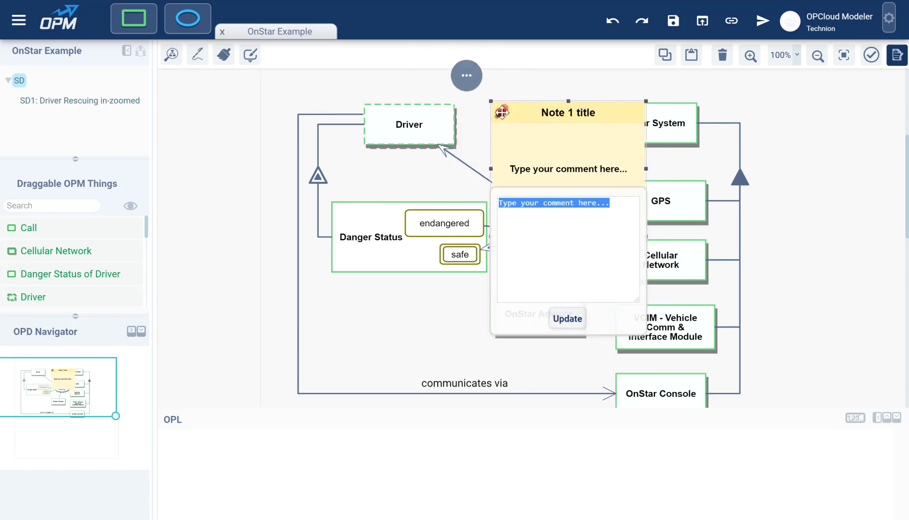
pyautogui.click(466, 77)
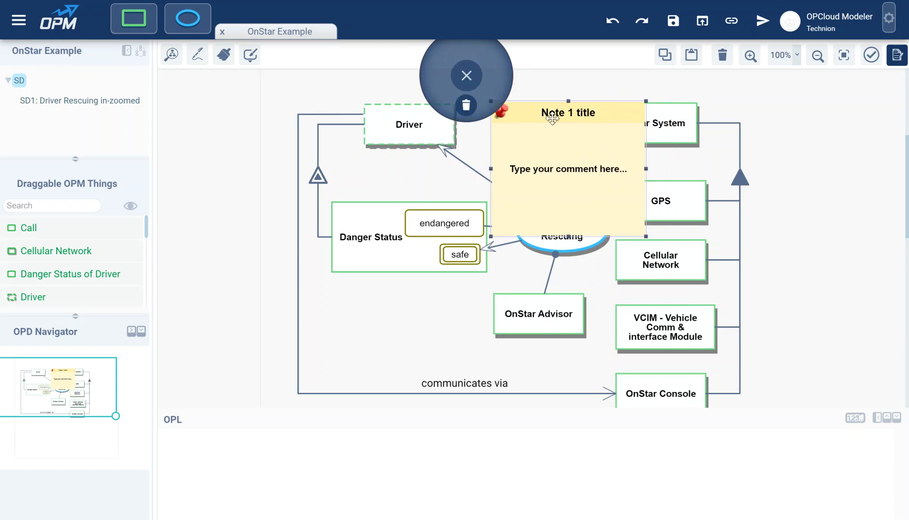
# Move the note to the right of OnStar System, connect it to that object, and bend the connecting dashed line upward
pyautogui.moveTo(593, 115); pyautogui.dragTo(843, 114)
pyautogui.moveTo(781, 140); pyautogui.dragTo(663, 125)
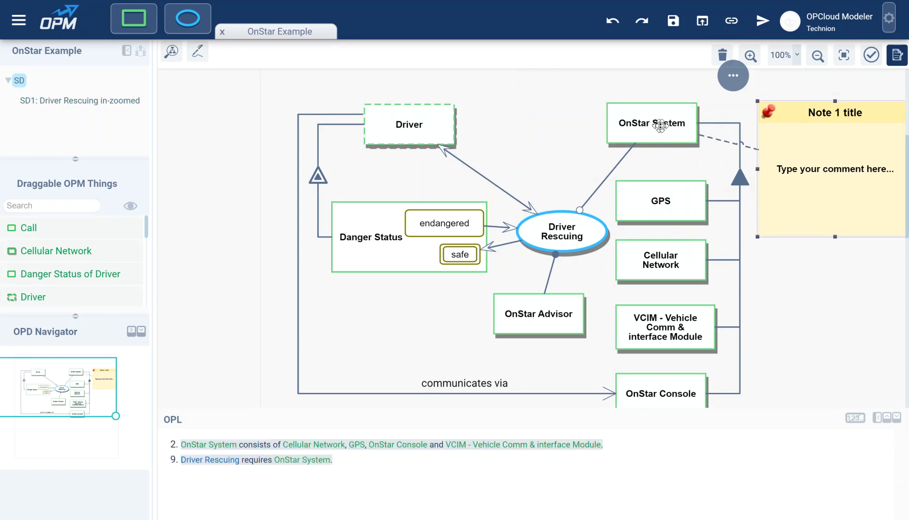
pyautogui.moveTo(725, 143); pyautogui.dragTo(739, 111)
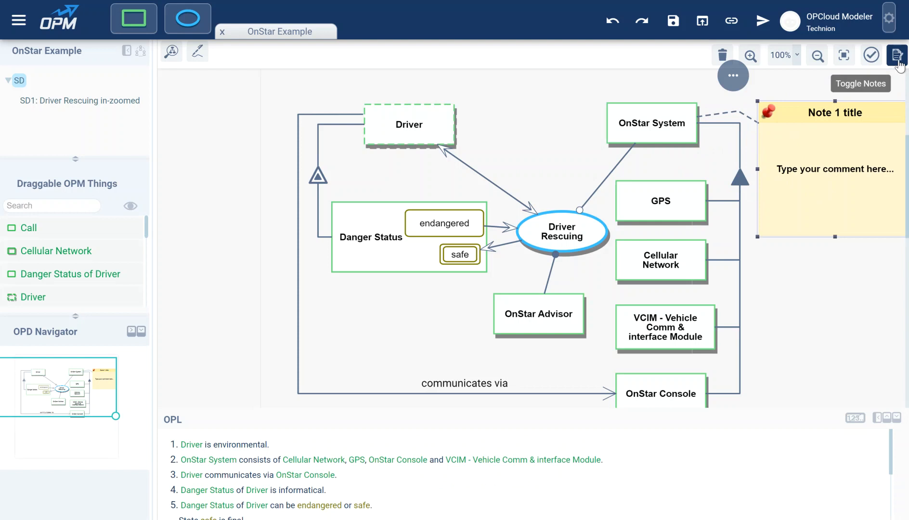
# Hide the notes and show them again, and delete the note beside OnStar System
pyautogui.click(897, 62)
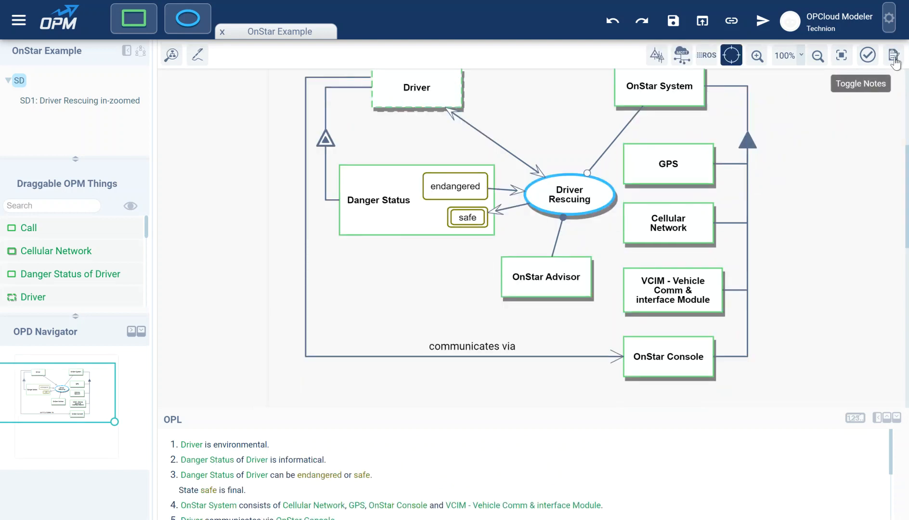
pyautogui.click(895, 62)
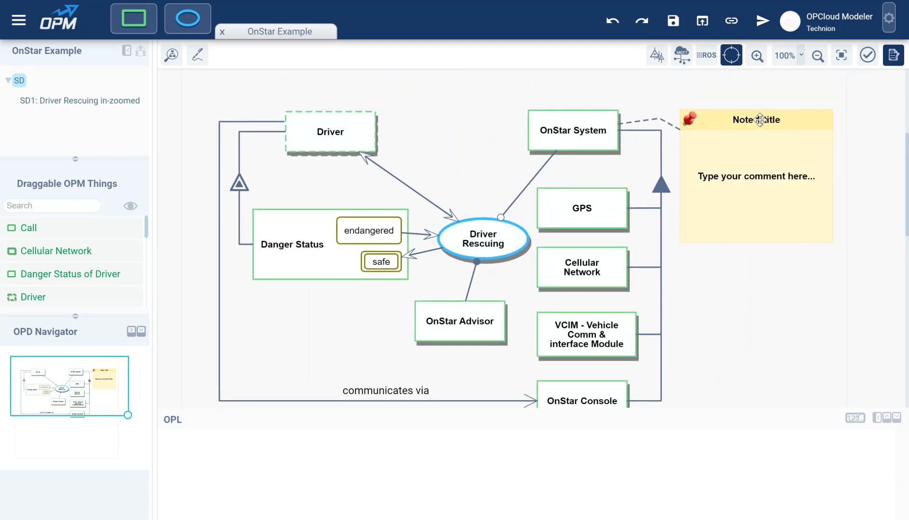
pyautogui.click(760, 120)
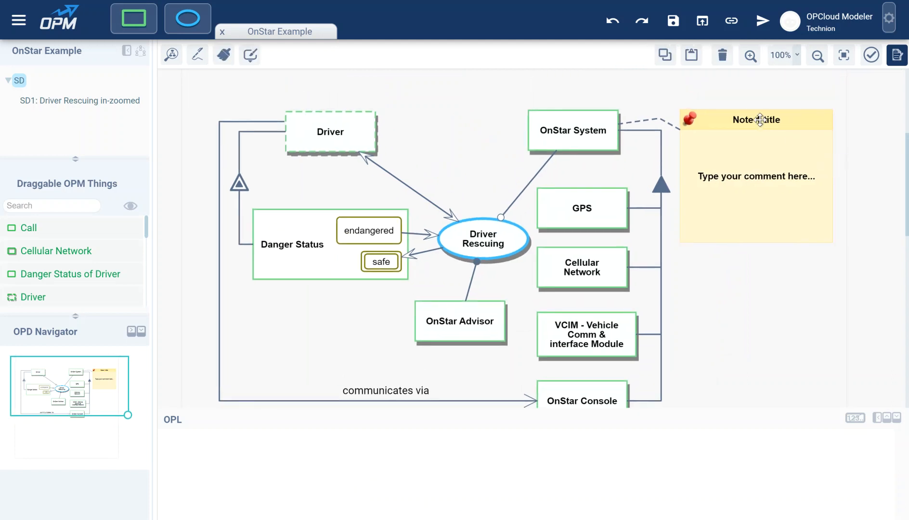
pyautogui.click(722, 55)
pyautogui.moveTo(746, 162); pyautogui.dragTo(807, 154)
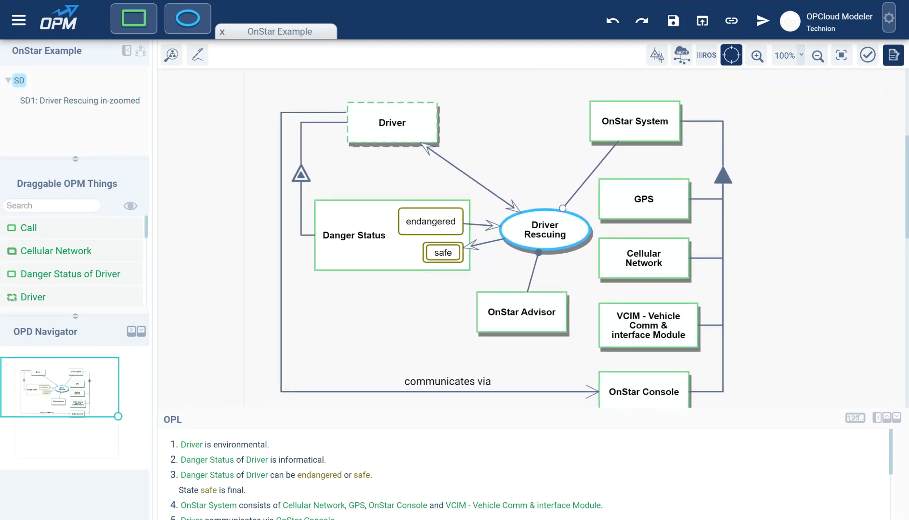